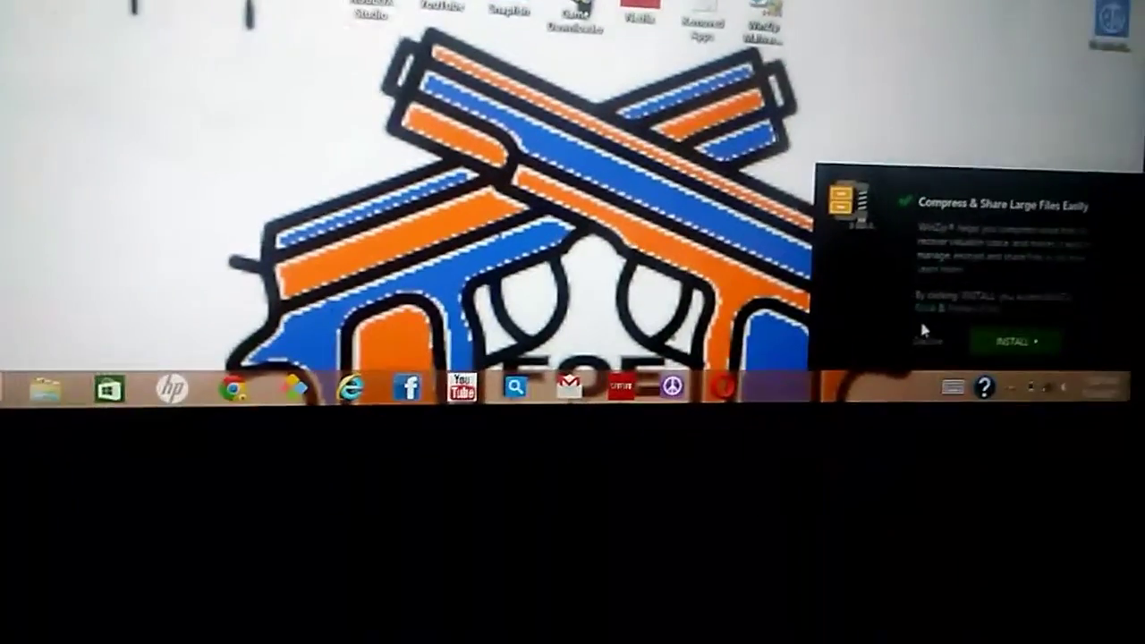
# Dismiss the file-compression promotion notice on the desktop
pyautogui.click(907, 338)
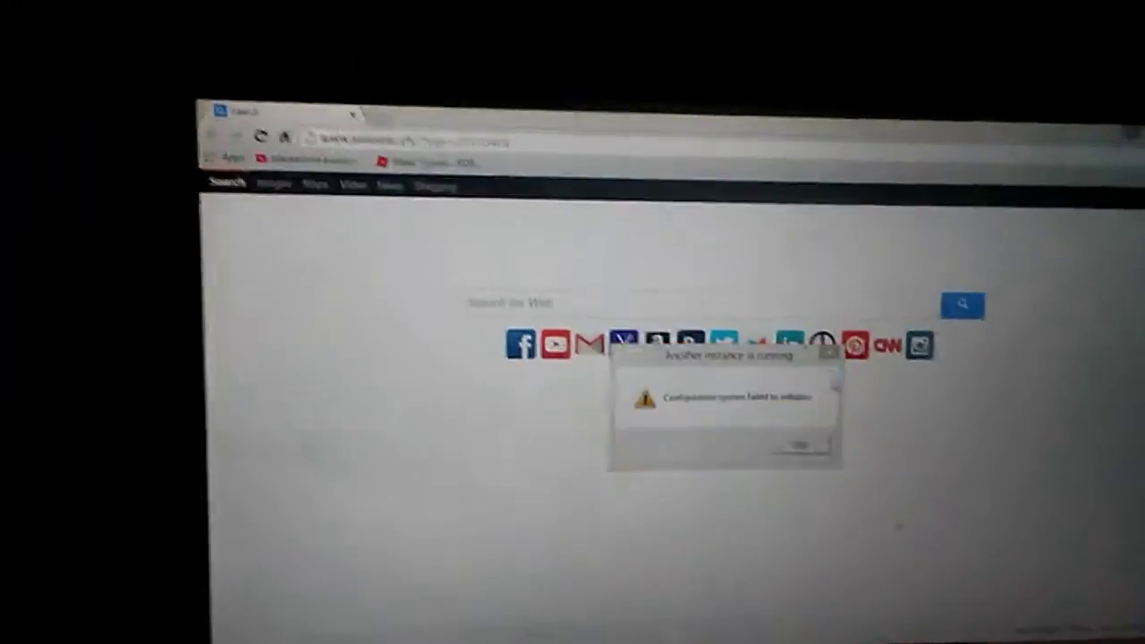
# Close the warning that the configuration system failed to initialize
pyautogui.click(868, 435)
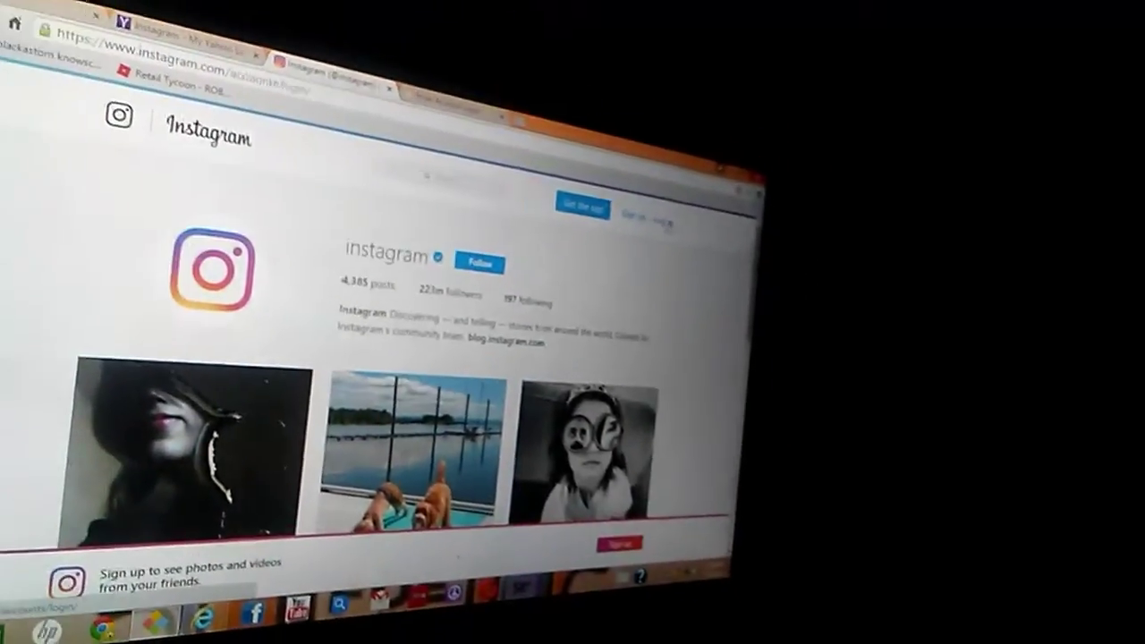
# Go to the Instagram sign-up form and clear the mistyped text from the email field
pyautogui.click(660, 206)
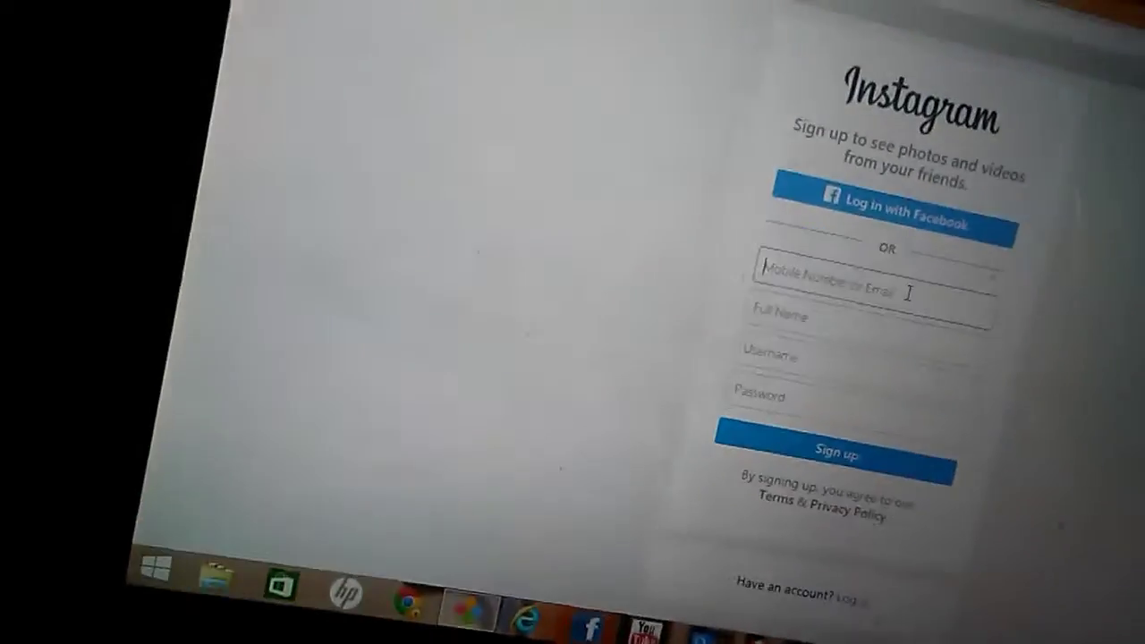
pyautogui.write('ch')
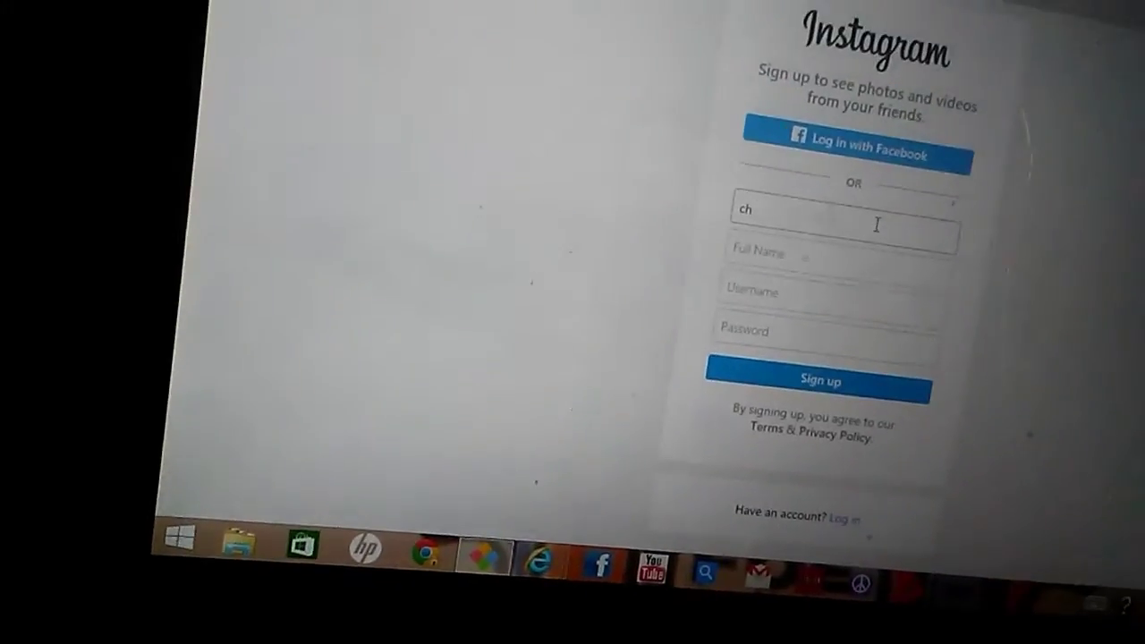
pyautogui.press('BackSpace')
pyautogui.press('BackSpace')
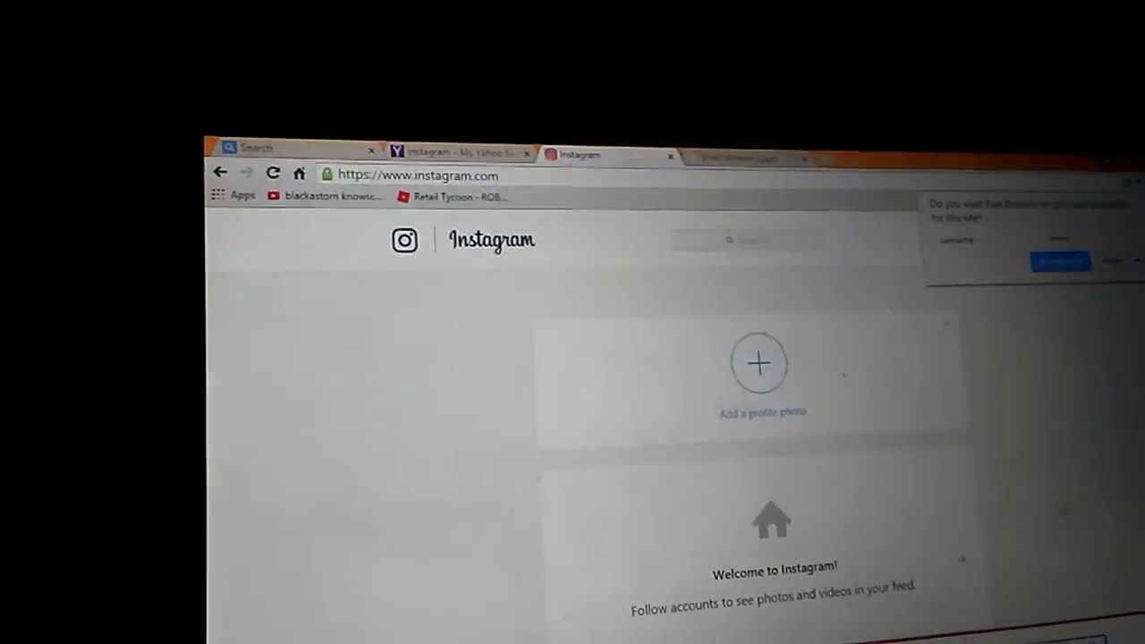
pyautogui.rightClick(1055, 456)
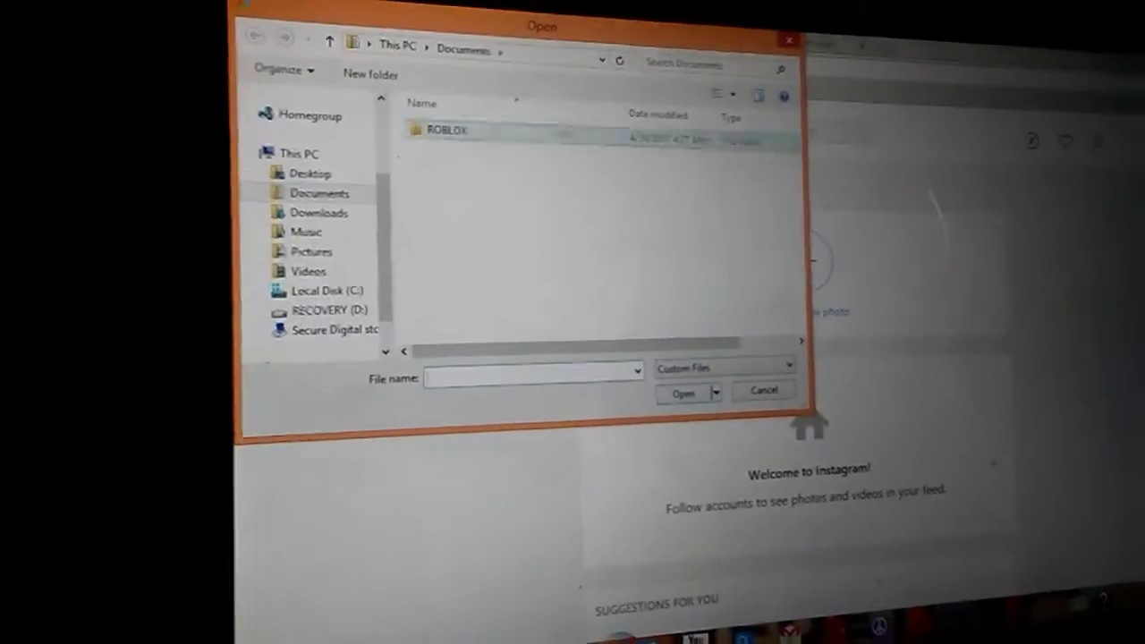
pyautogui.click(501, 112)
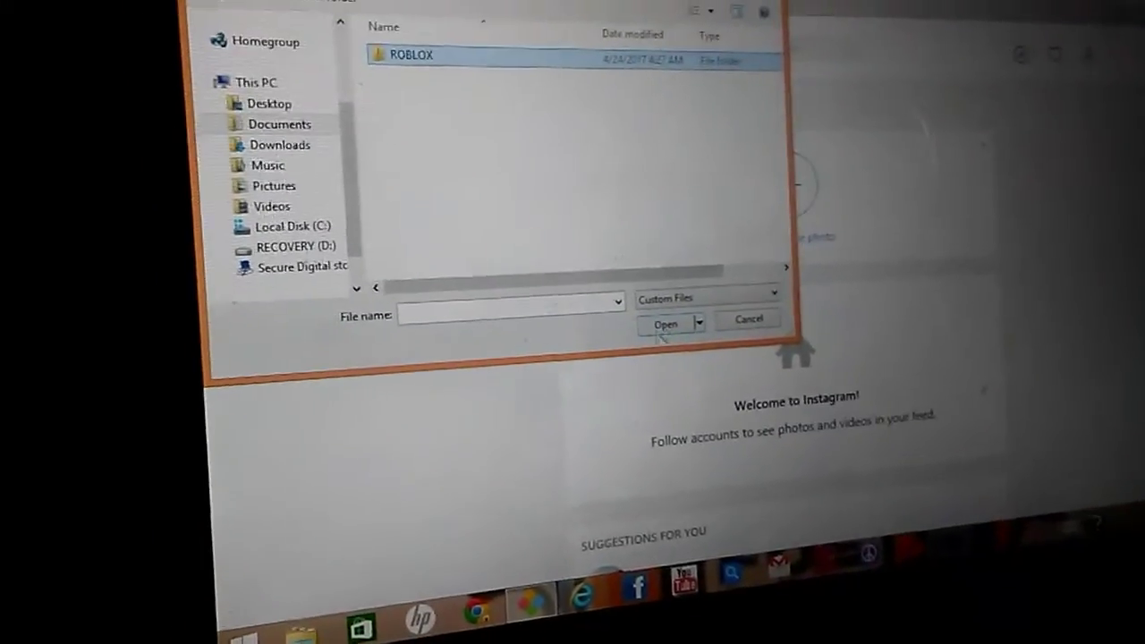
pyautogui.click(664, 326)
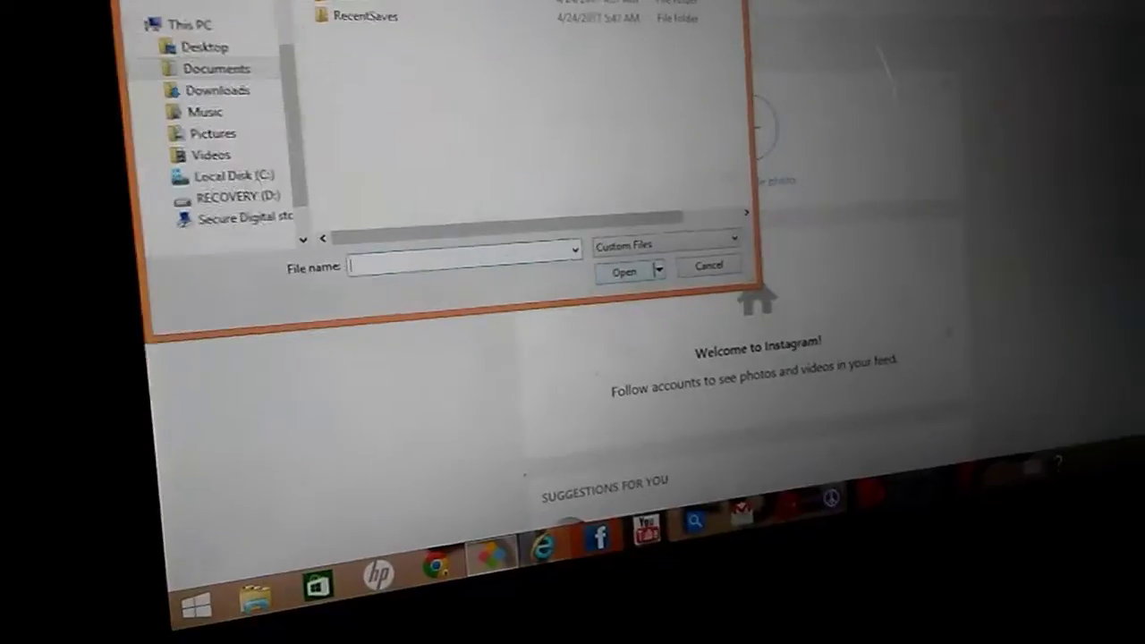
pyautogui.press('Escape')
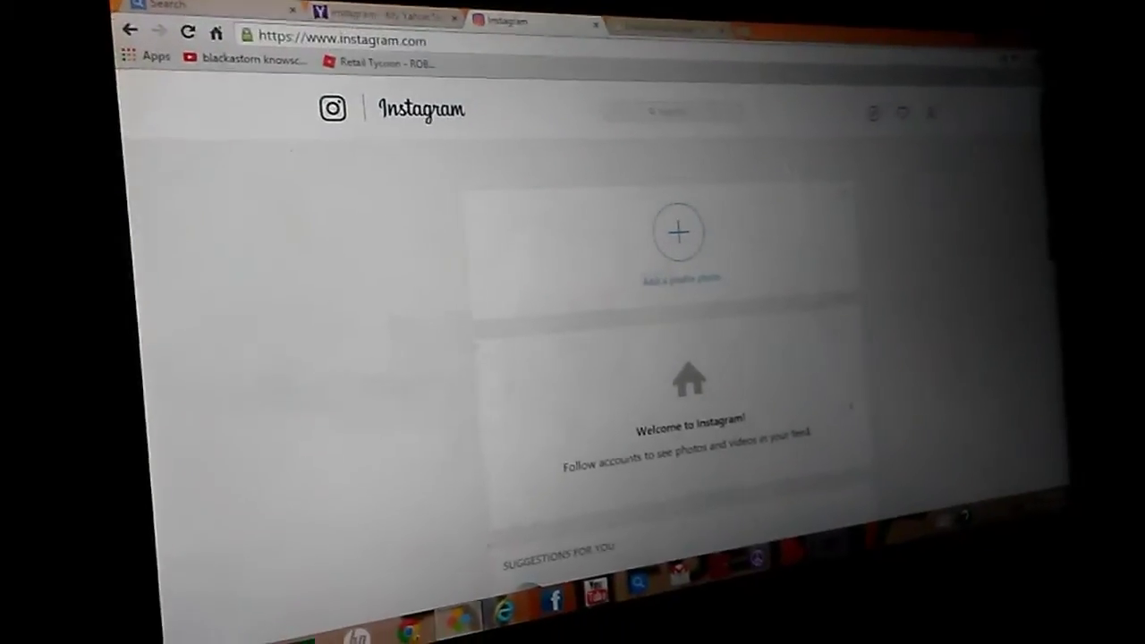
pyautogui.scroll(-2, 706, 358)
pyautogui.scroll(-3, 706, 358)
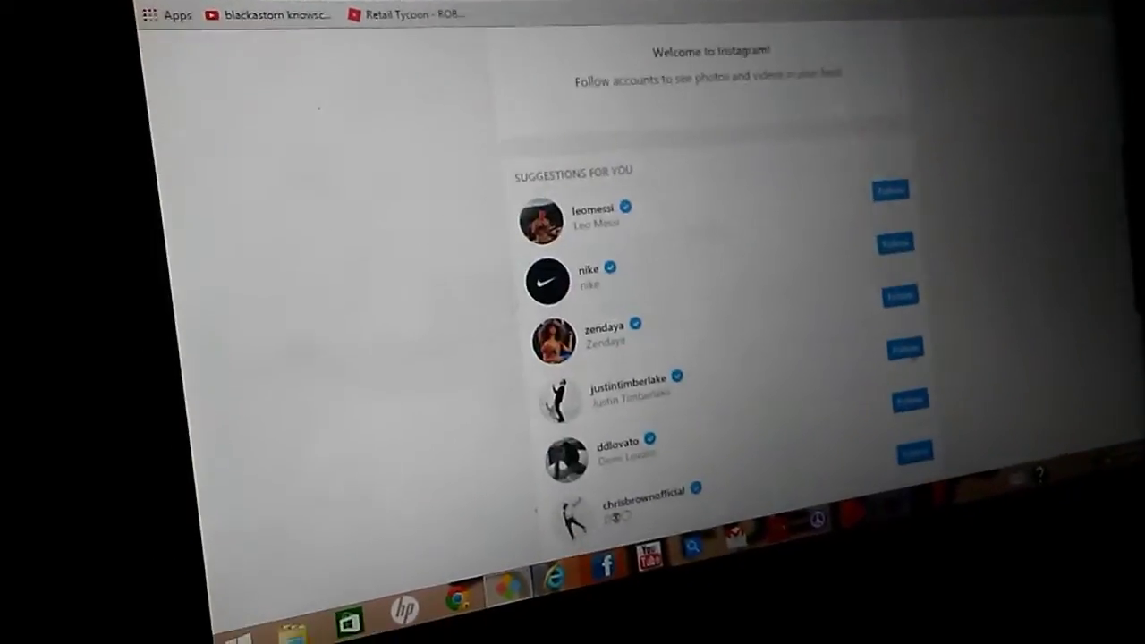
pyautogui.scroll(-3, 707, 357)
pyautogui.scroll(-2, 706, 358)
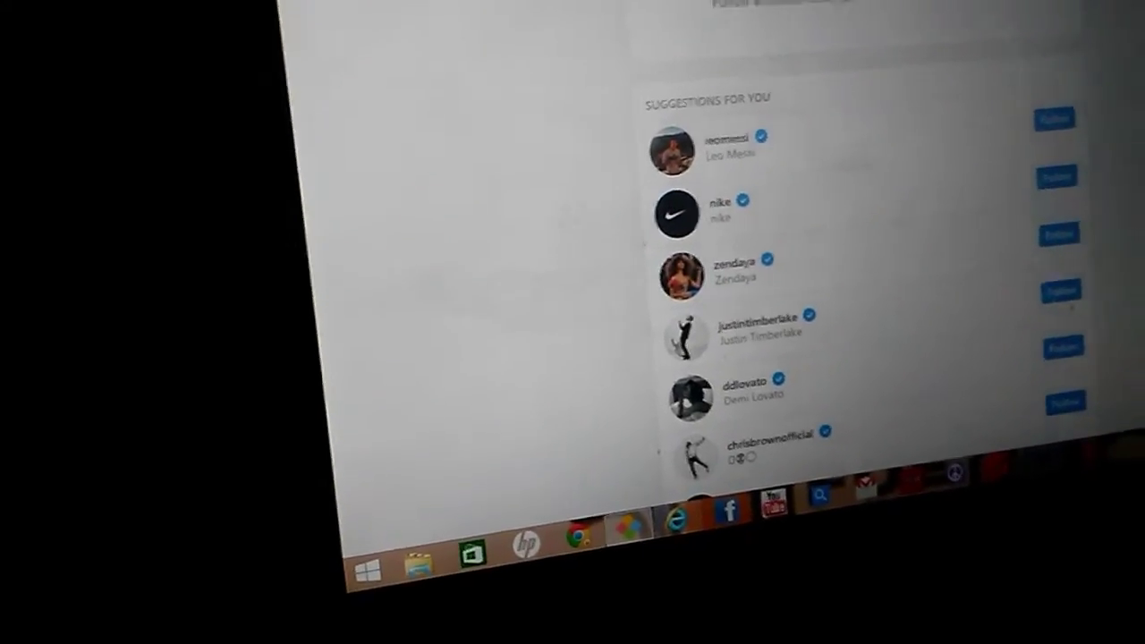
pyautogui.scroll(4, 760, 268)
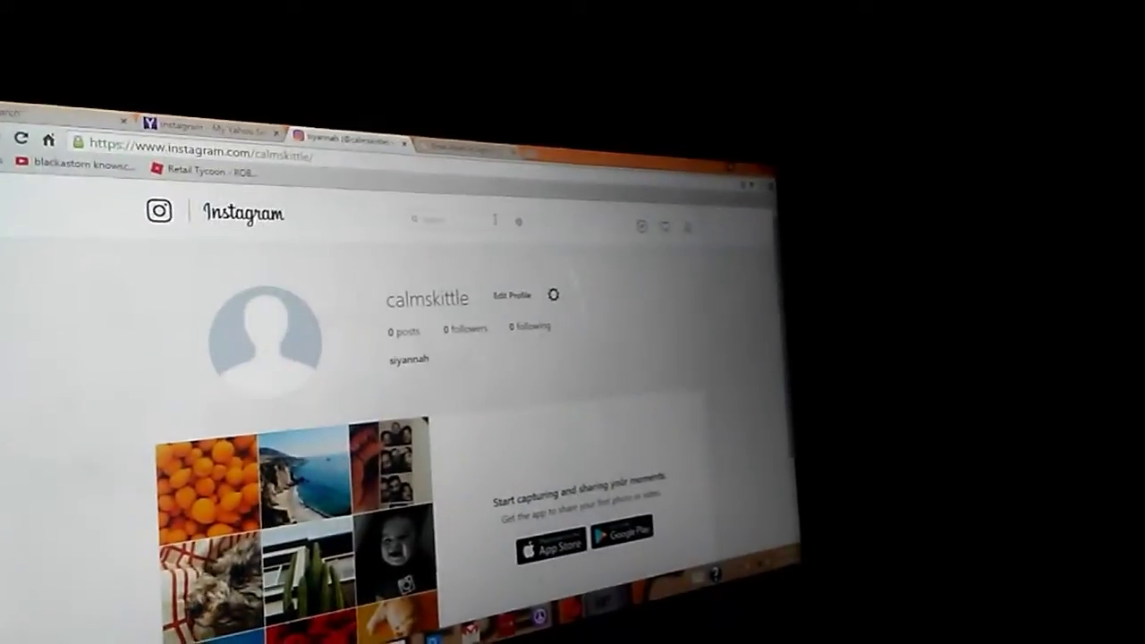
# Start a user search in the Instagram search box, then clear it and close the suggestions
pyautogui.click(527, 221)
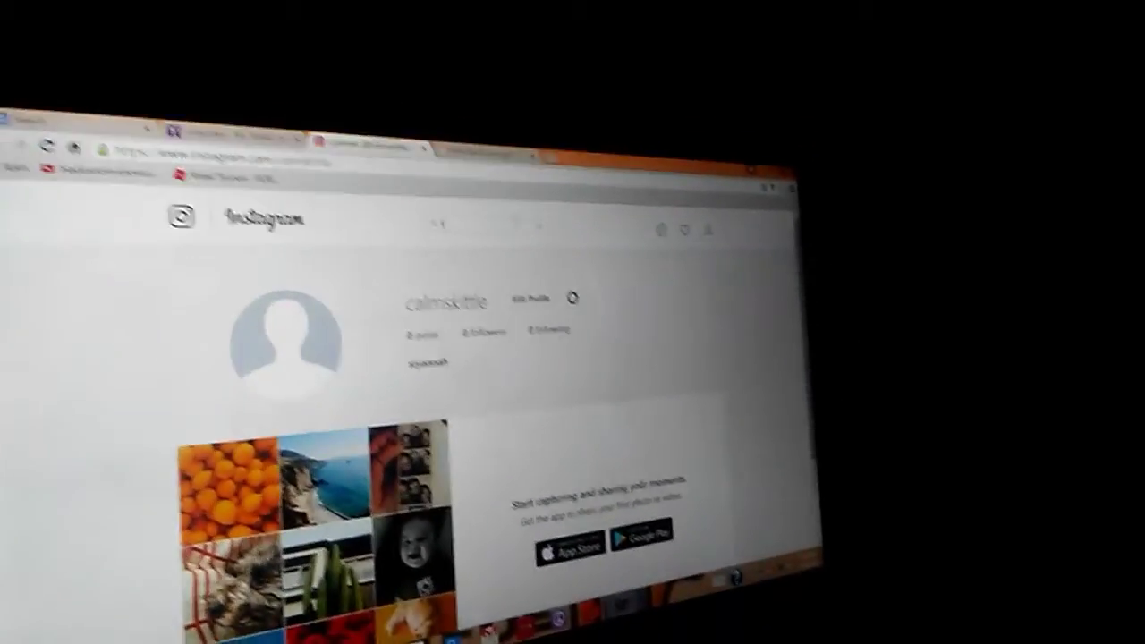
pyautogui.write('f')
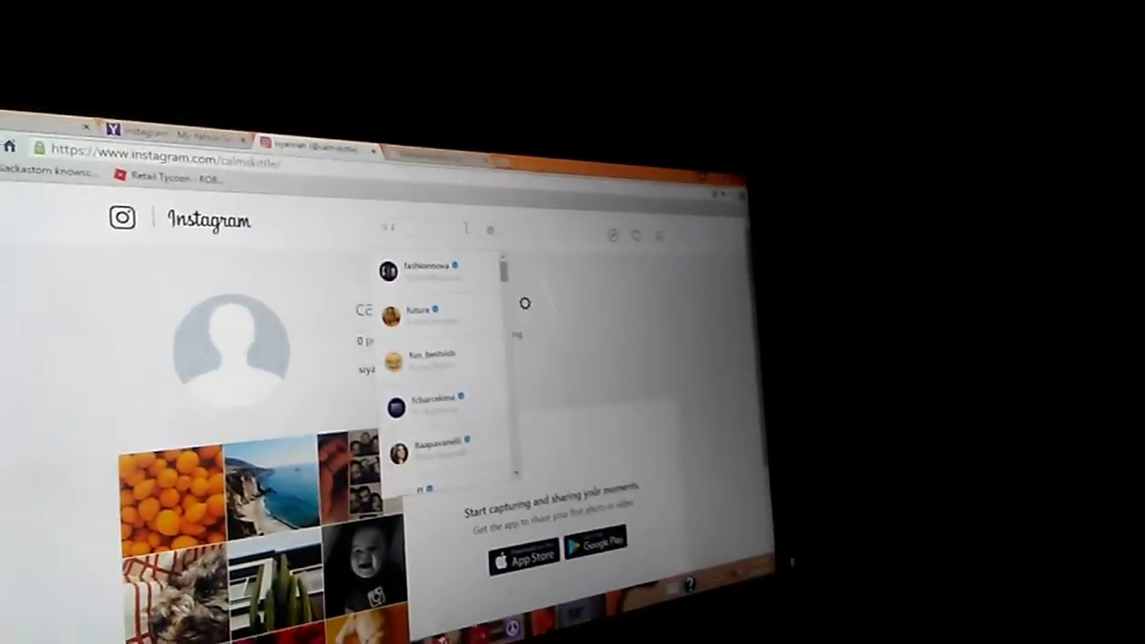
pyautogui.press('Escape')
pyautogui.write('c')
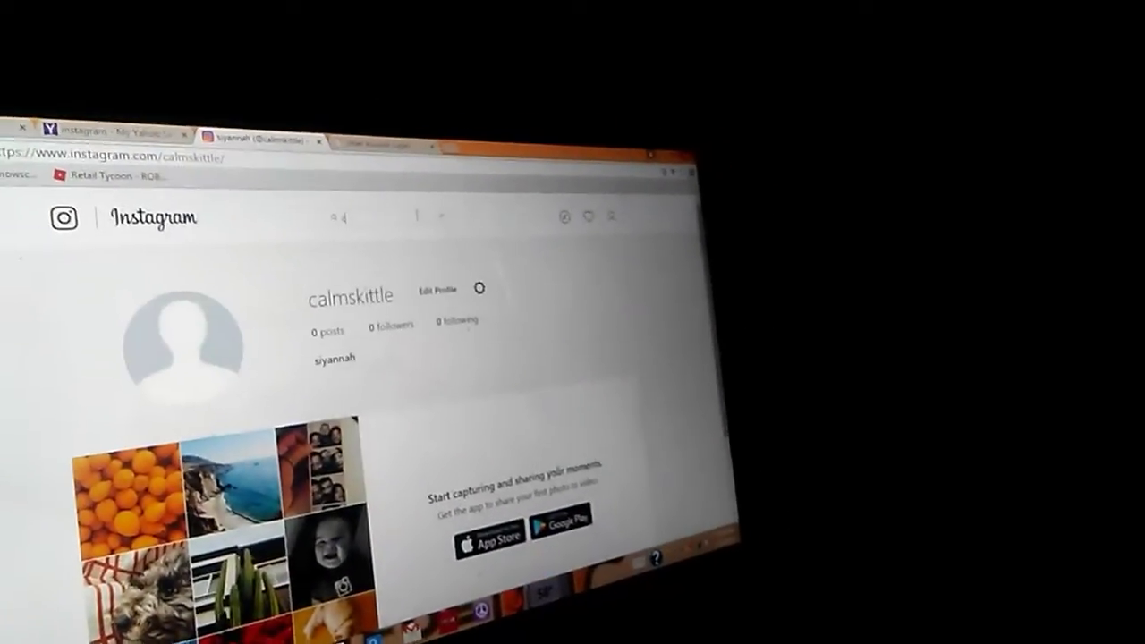
pyautogui.write('o')
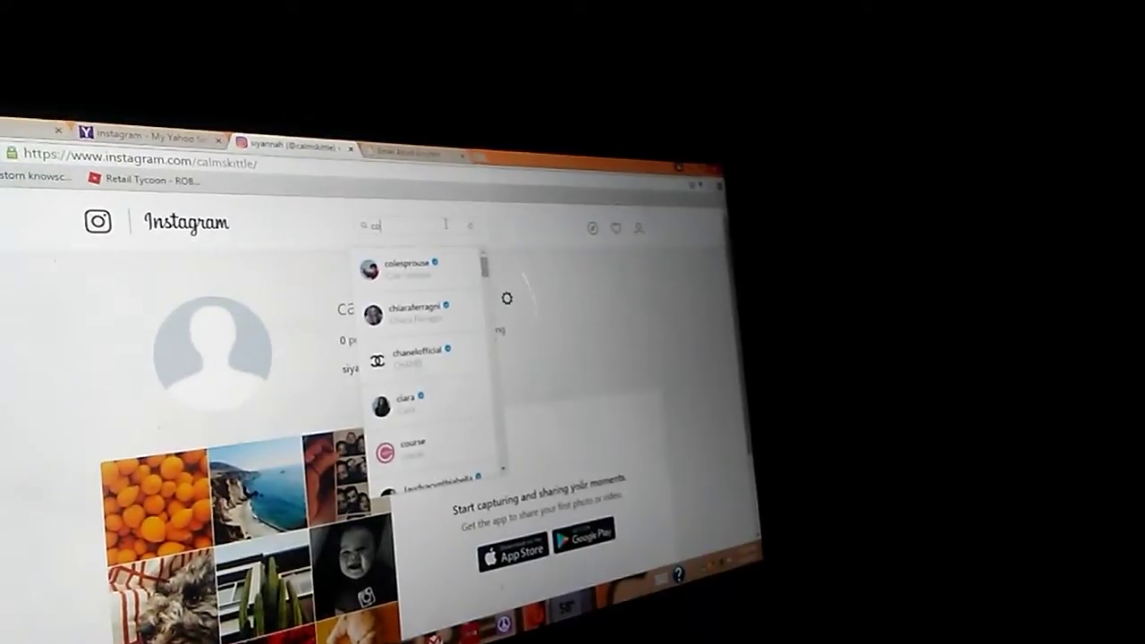
pyautogui.write('n')
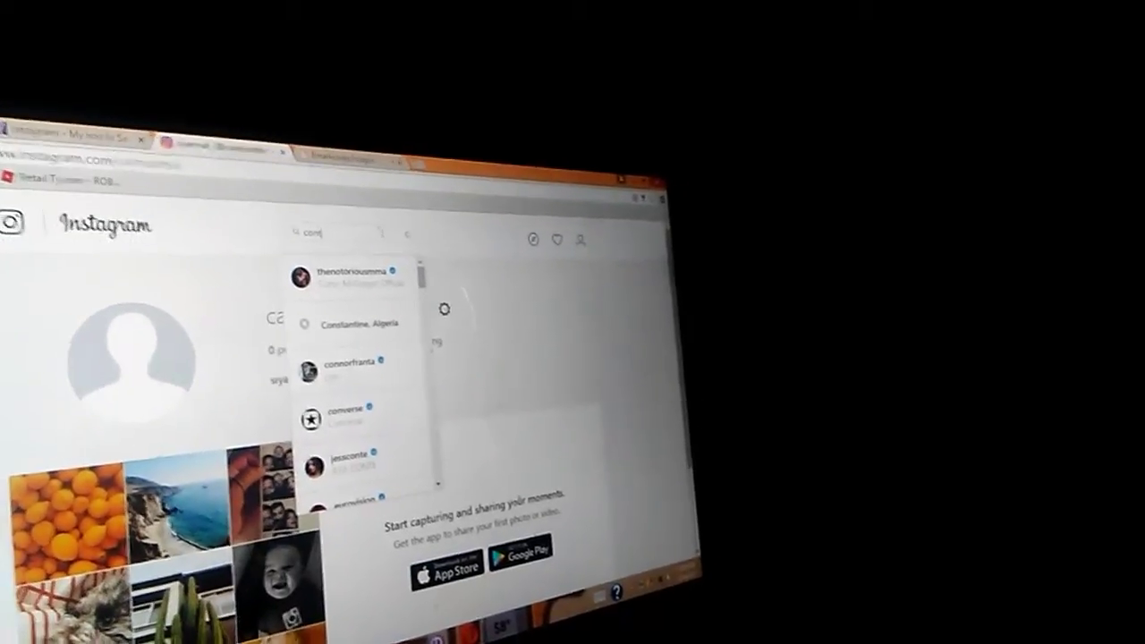
pyautogui.write('o')
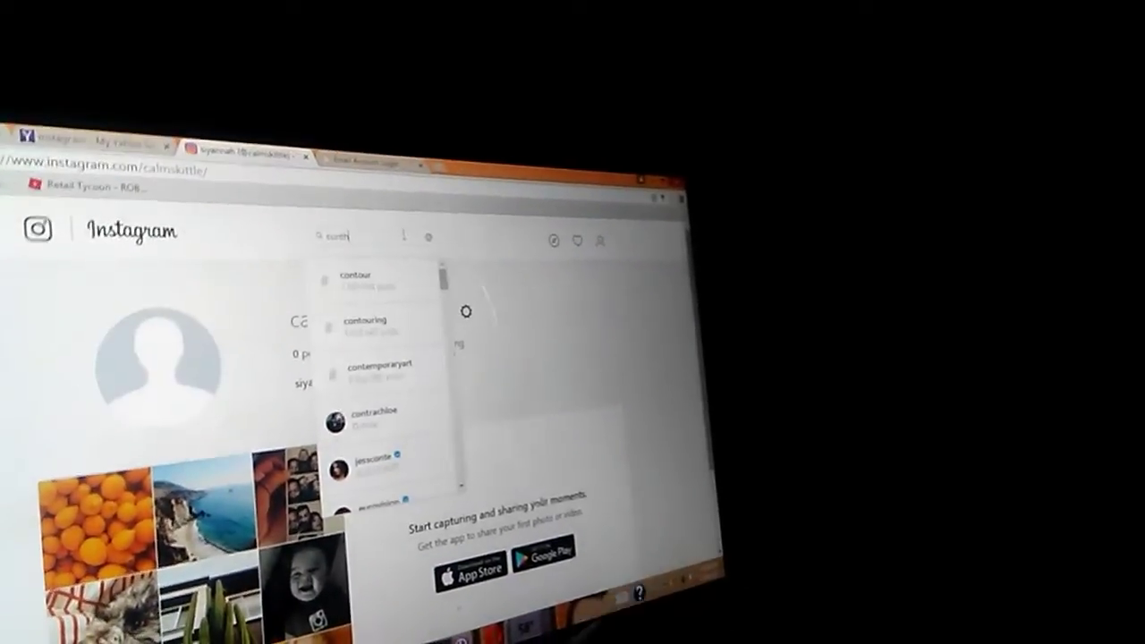
pyautogui.write('ony')
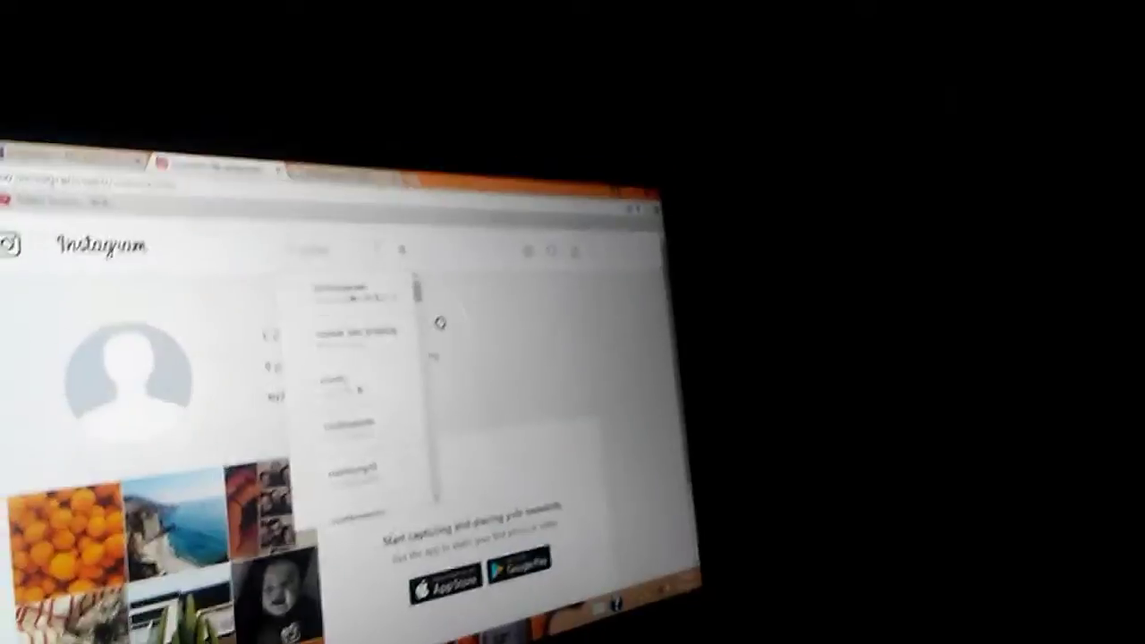